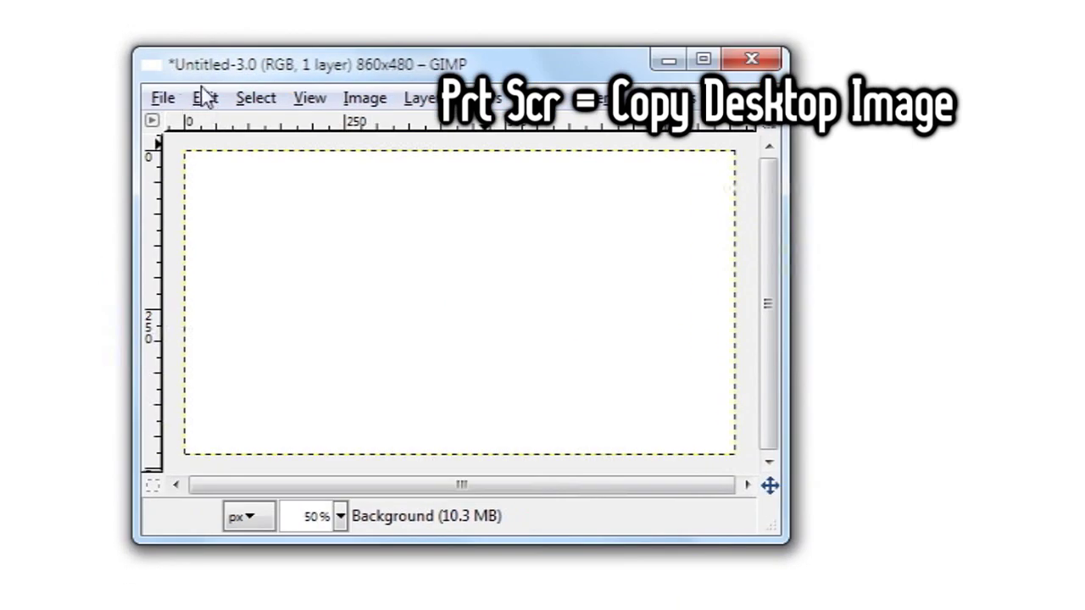
Step: Paste the screenshot of the chibi character holding Chen onto the canvas
click(205, 98)
click(279, 330)
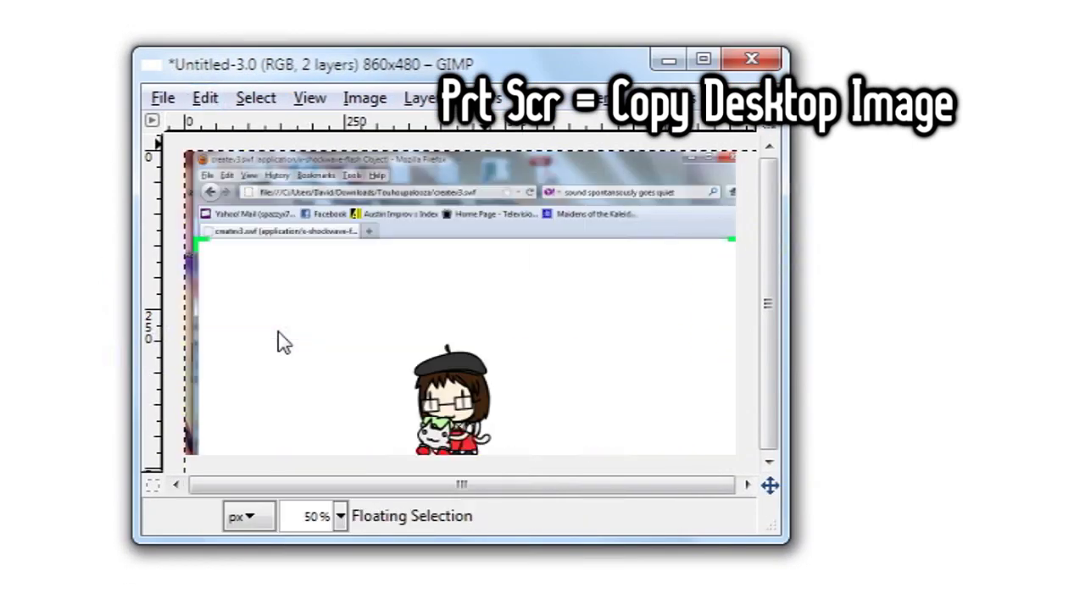
drag(493, 363, 487, 291)
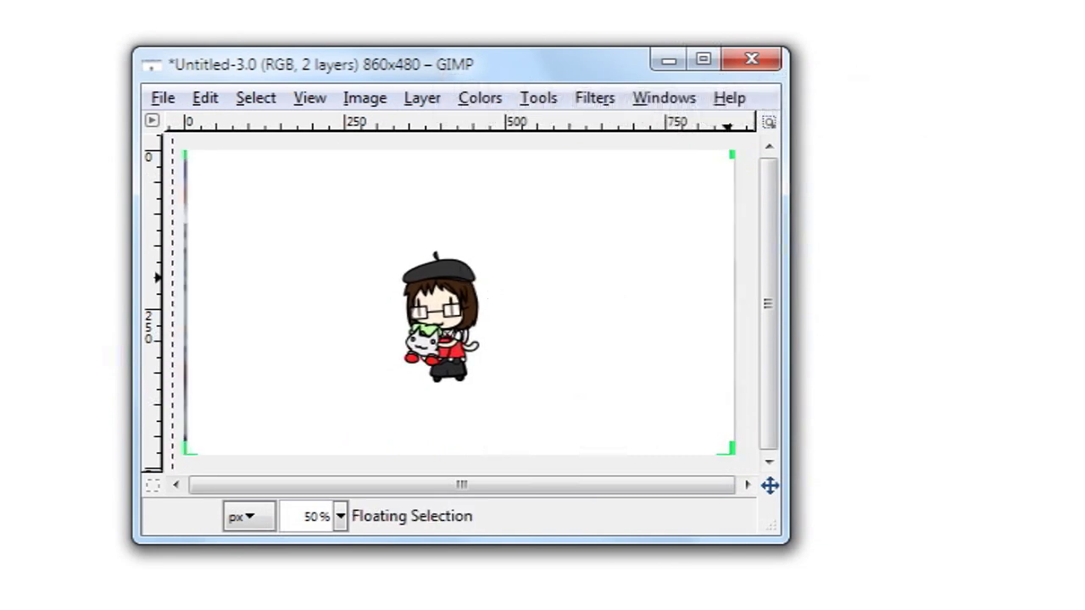
Step: Enlarge the pasted capture to 1570×1256 and centre the character on the canvas
key(shift+s)
mouse_move(501, 337)
mouse_down()
mouse_move(467, 358)
mouse_move(482, 339)
mouse_up()
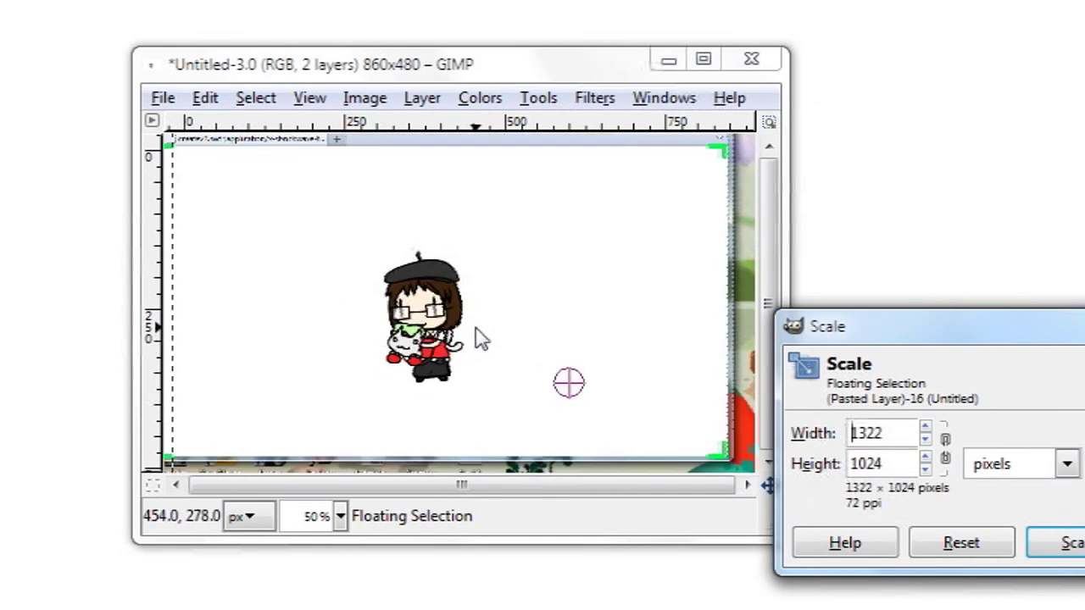
click(956, 545)
drag(480, 291, 320, 230)
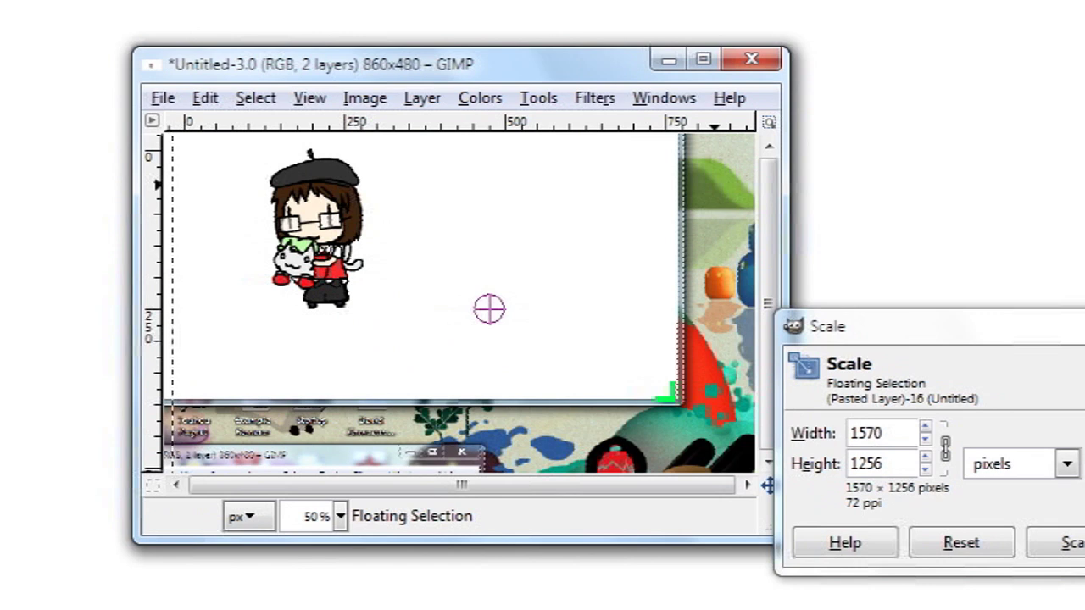
key(Return)
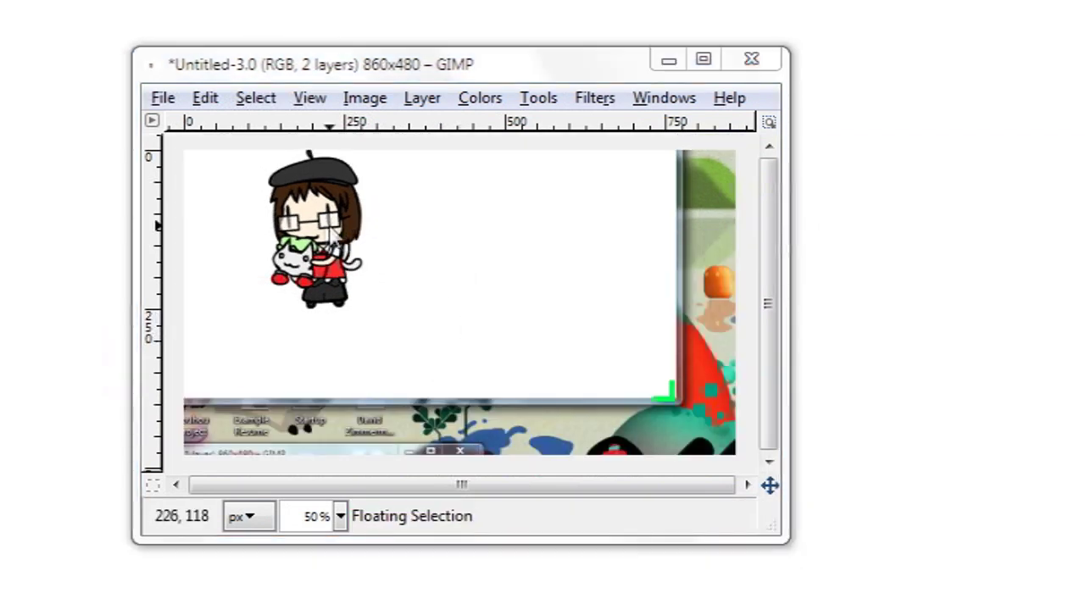
drag(330, 224, 453, 300)
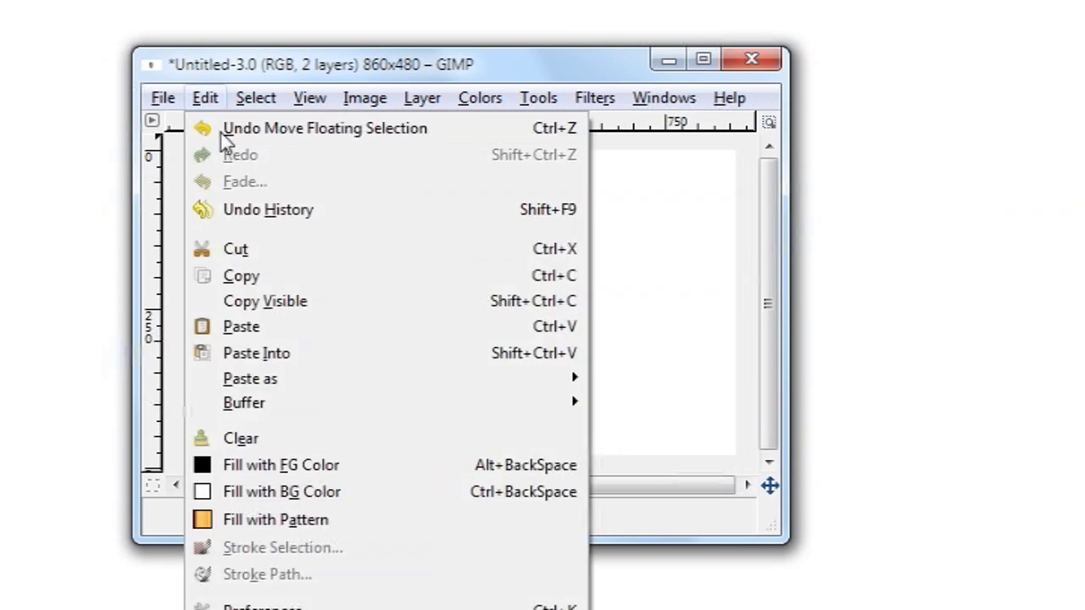
Step: Paste the next throwing-pose capture at 1570 wide as a new layer, aligned over the first pose
click(283, 328)
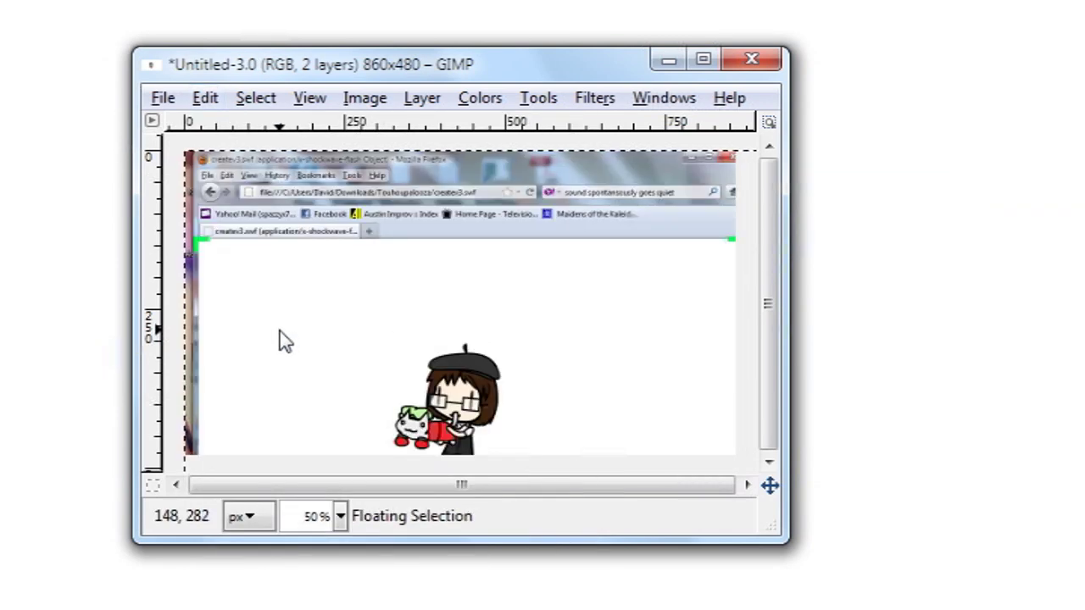
double_click(886, 437)
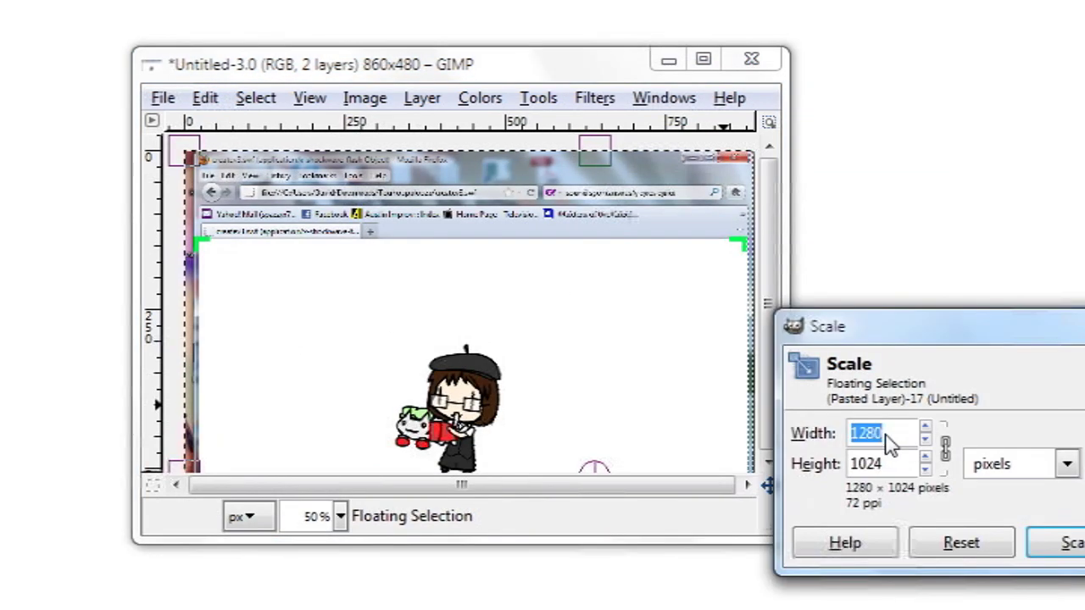
text(1570)
key(Tab)
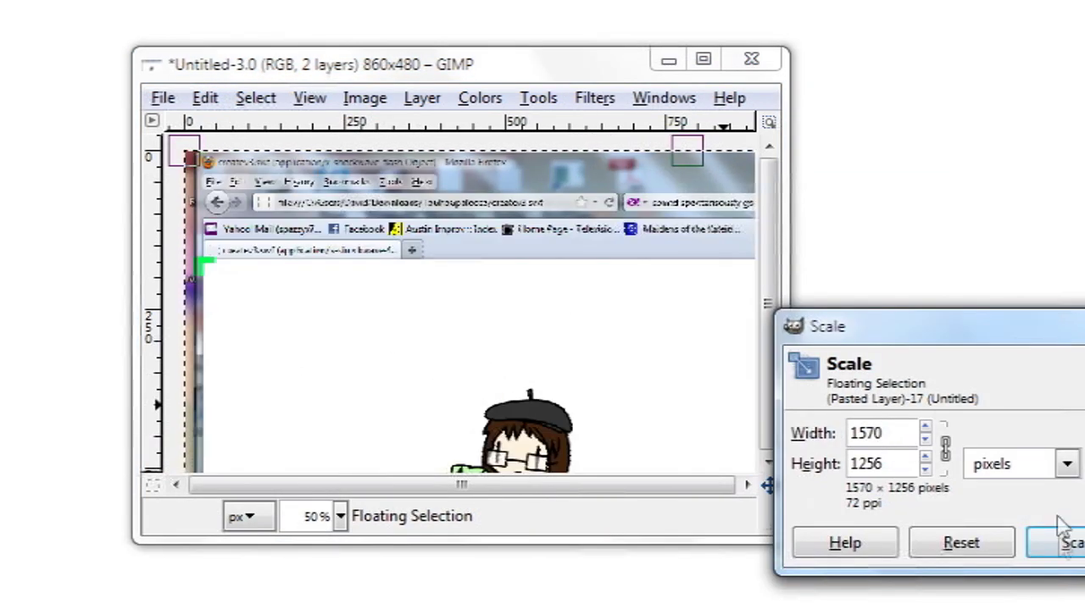
click(810, 519)
key(shift+ctrl+n)
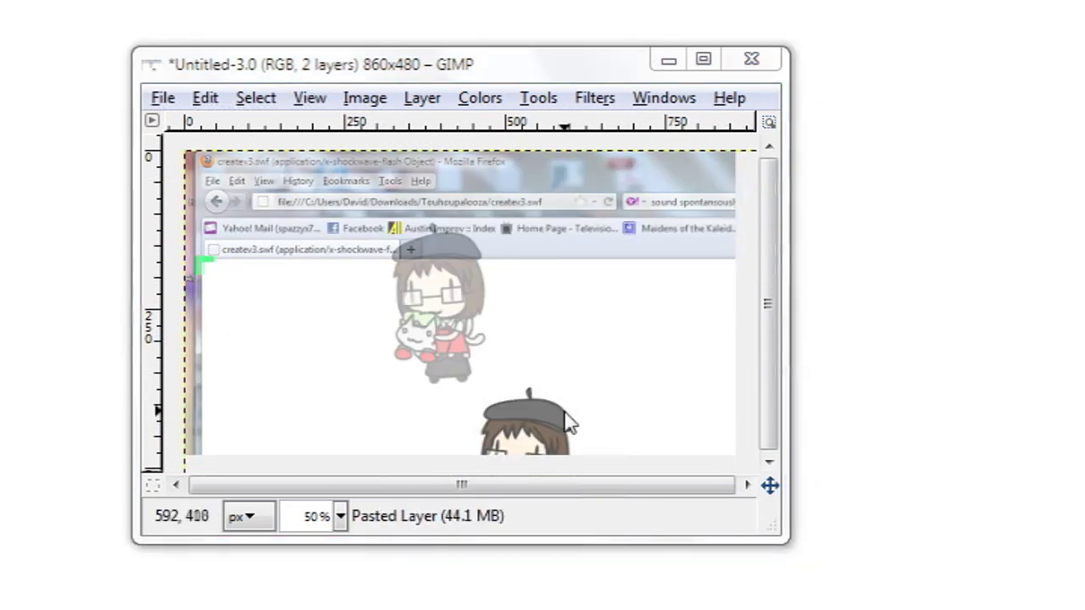
drag(544, 366, 498, 255)
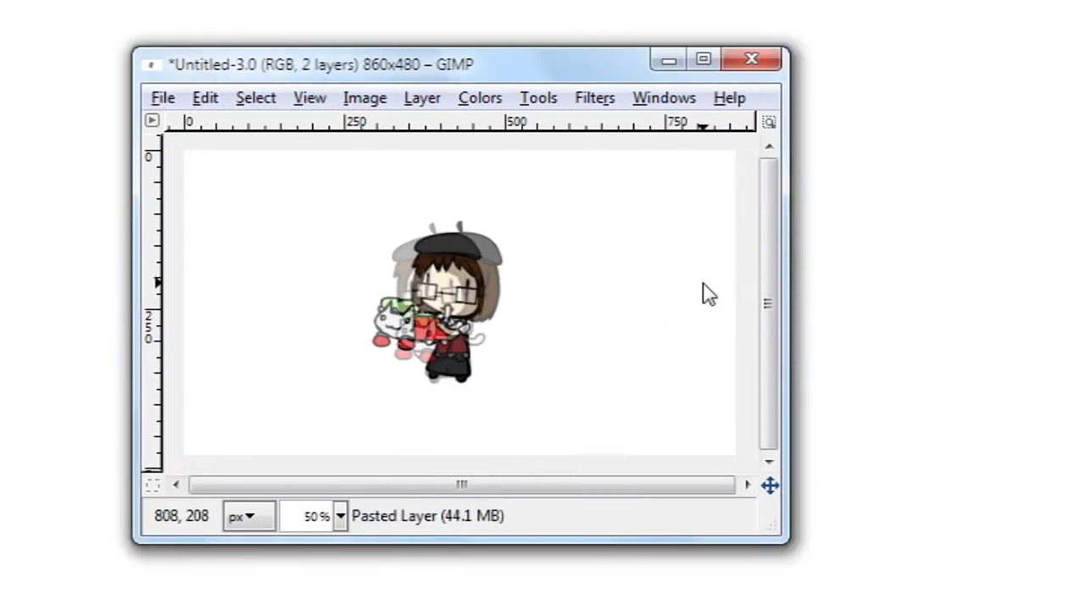
key(1)
key(2)
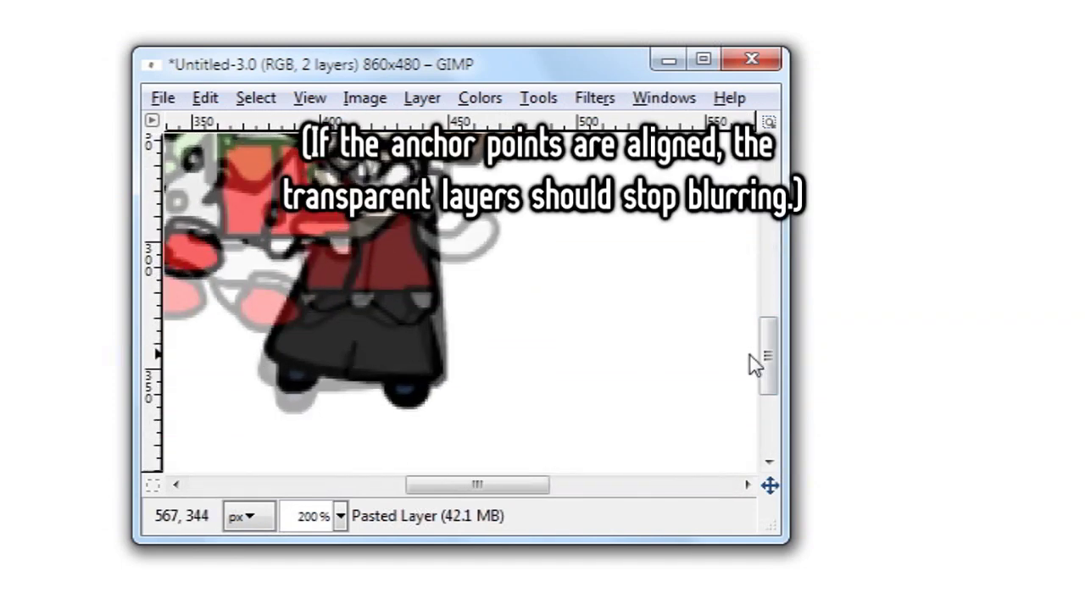
key(1)
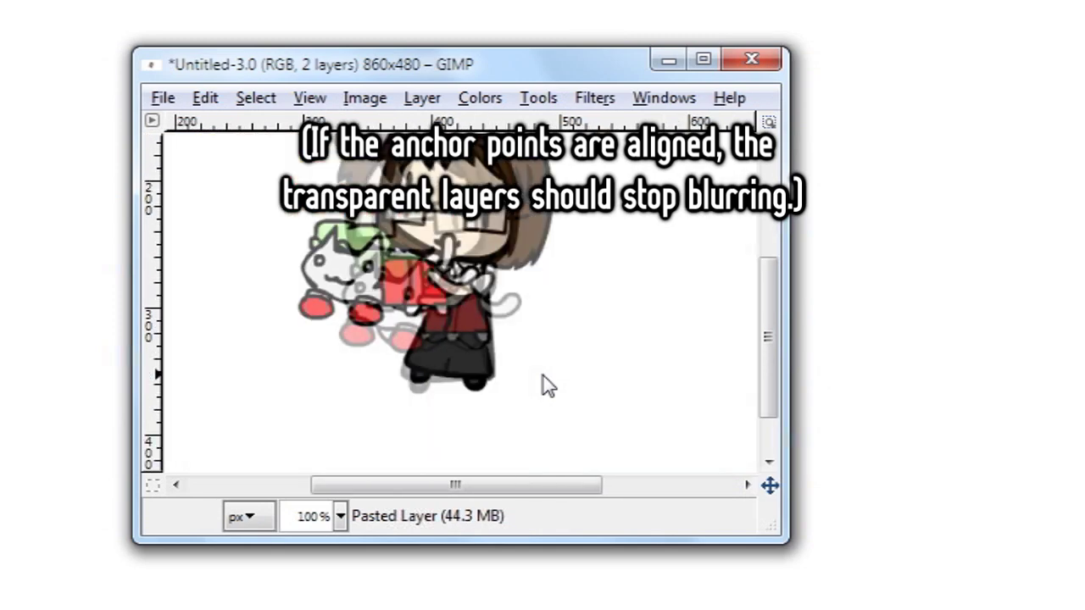
key(minus)
key(minus)
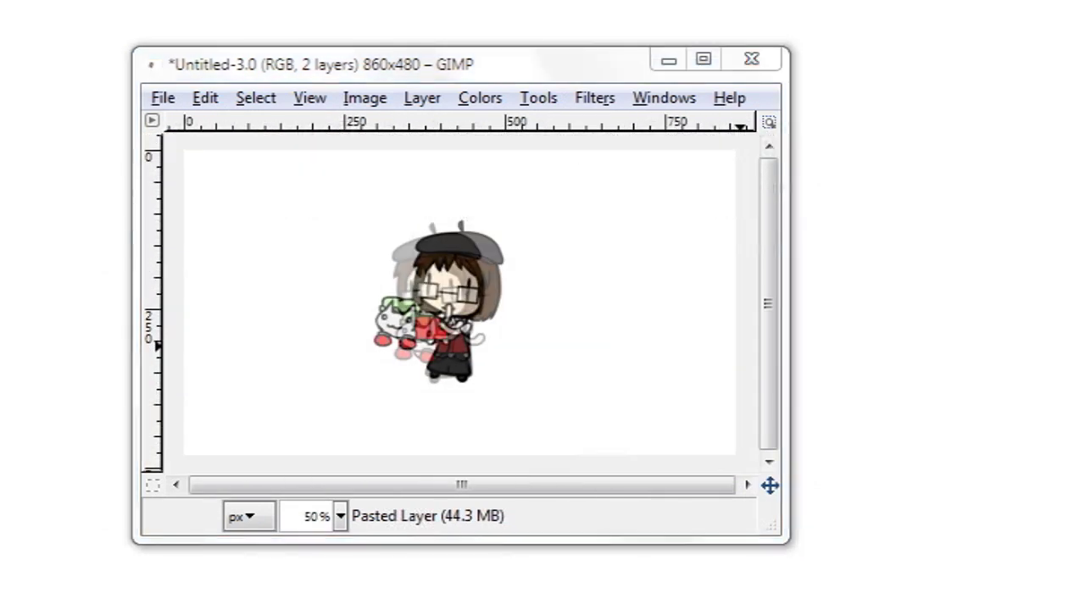
key(ctrl+z)
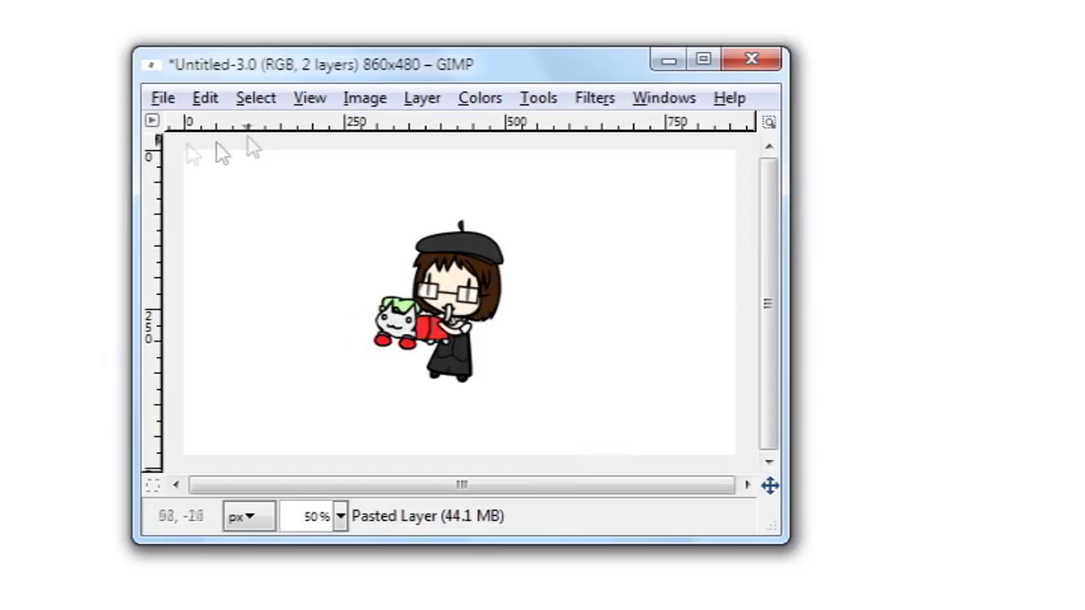
Step: Paste another capture, scale it to 1570 wide, and align it precisely at high zoom
key(ctrl+v)
click(261, 345)
text(1570)
key(Tab)
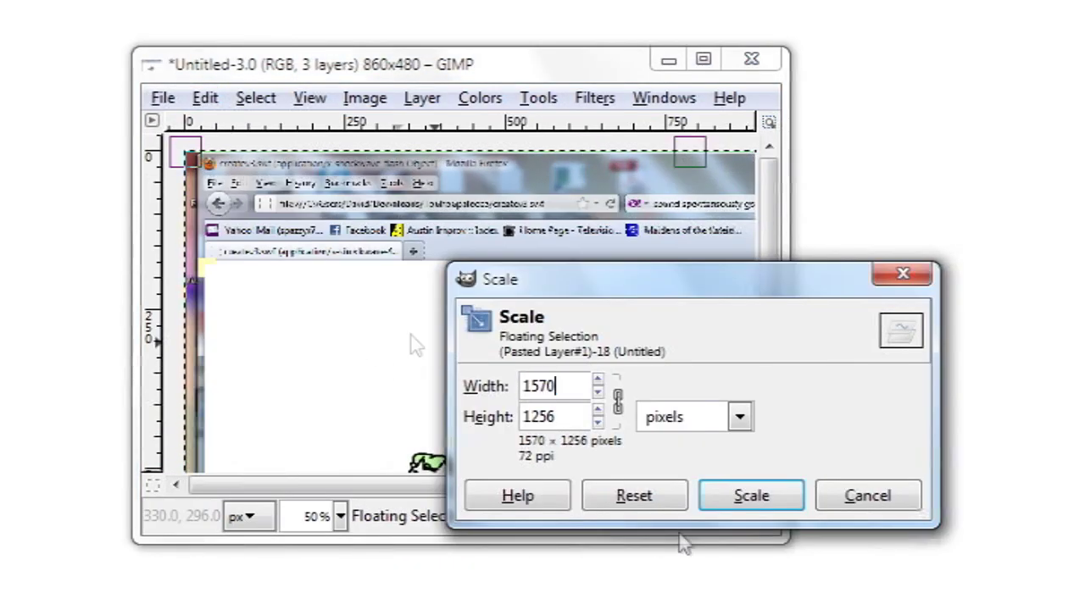
click(751, 494)
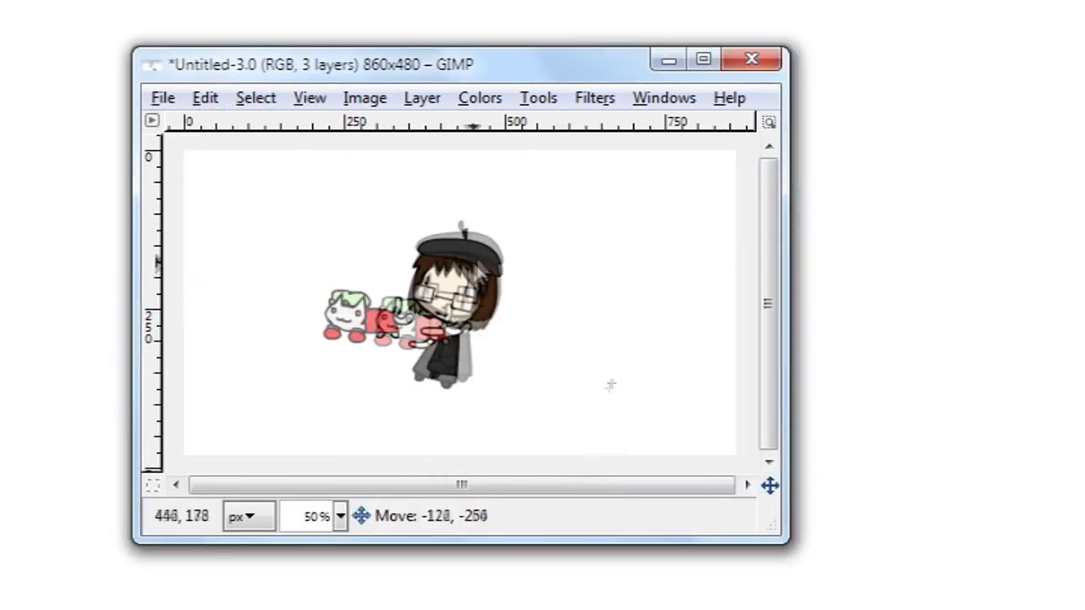
key(2)
drag(469, 356, 442, 367)
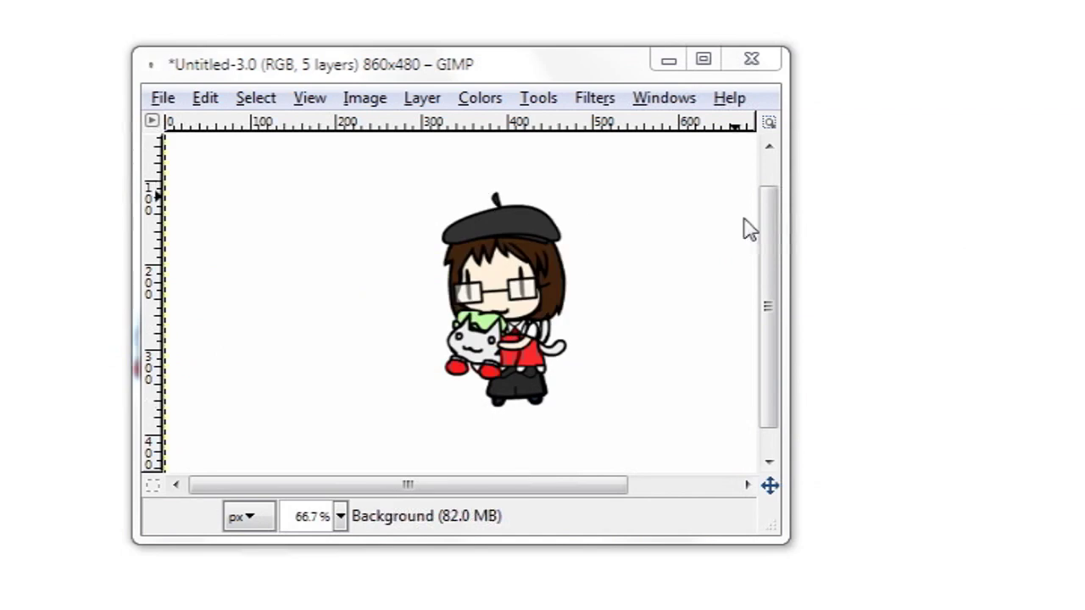
Step: Save the current image as ThrowChenFrame1.png with the default PNG options
click(161, 98)
click(223, 333)
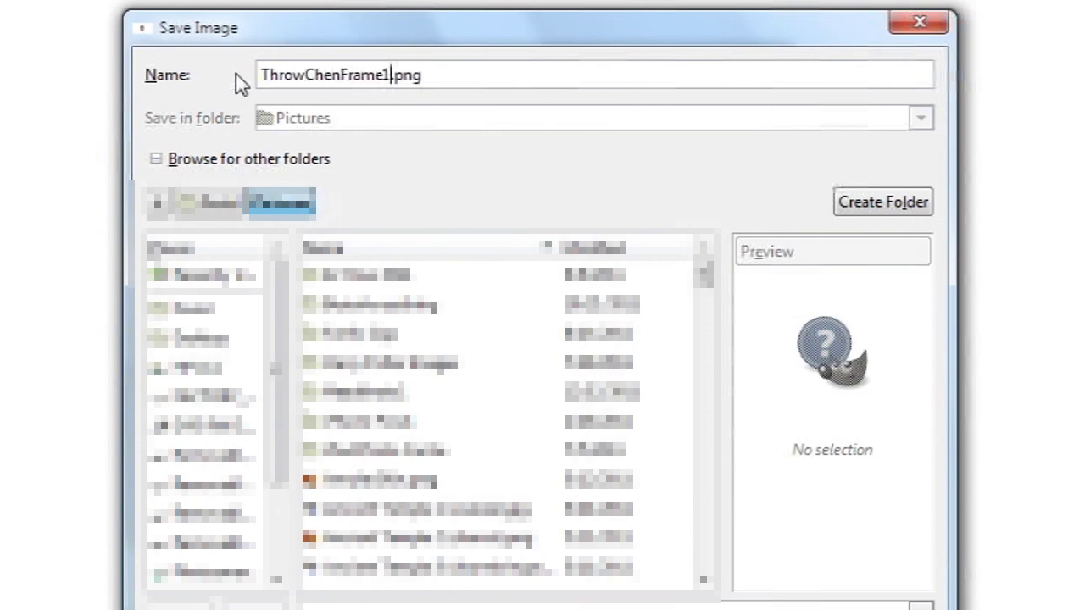
text(ThrowChenFrame1)
key(Return)
key(Return)
click(284, 356)
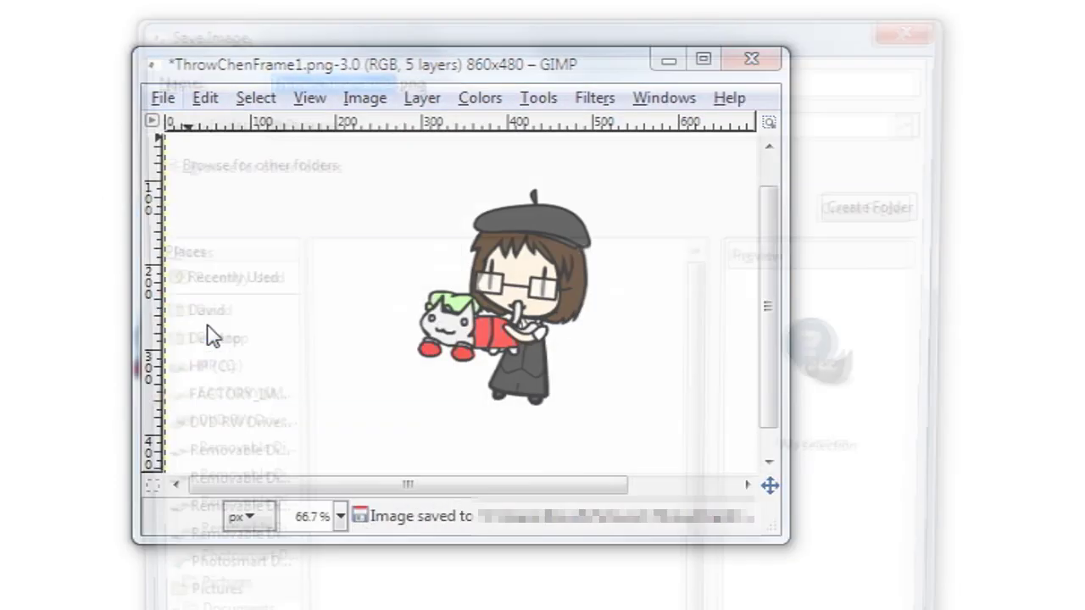
Step: Change the frame number in the file name and save as ThrowChenFrame2.png
click(391, 76)
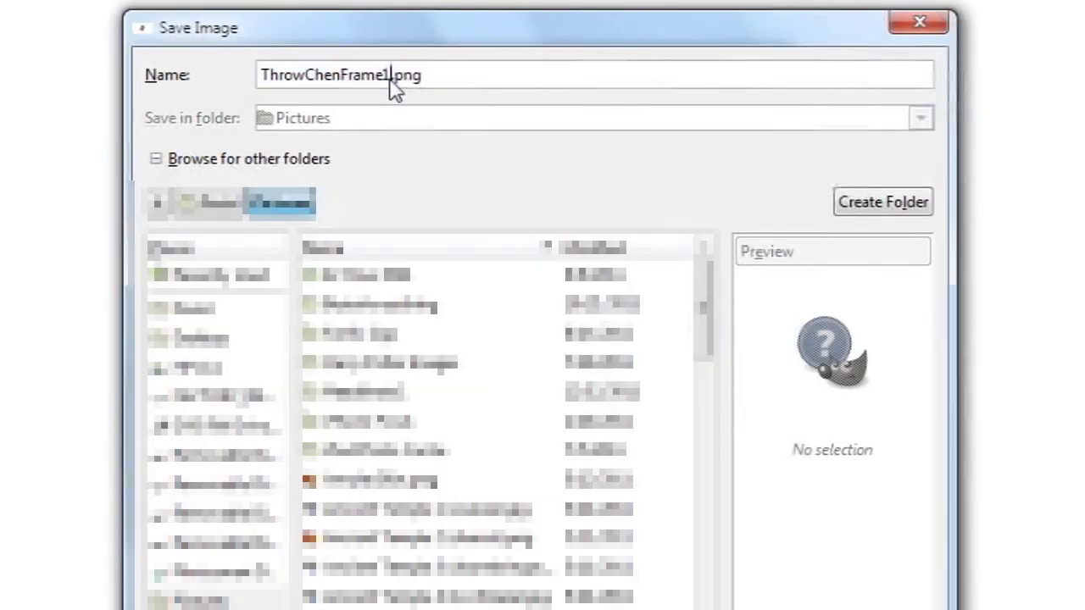
key(BackSpace)
text(2)
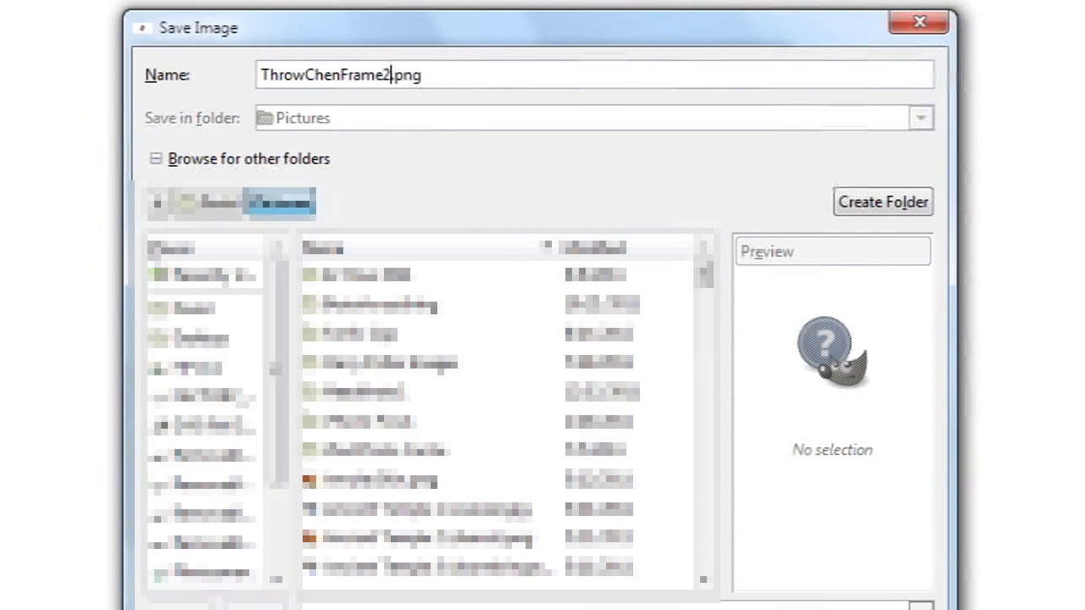
key(Return)
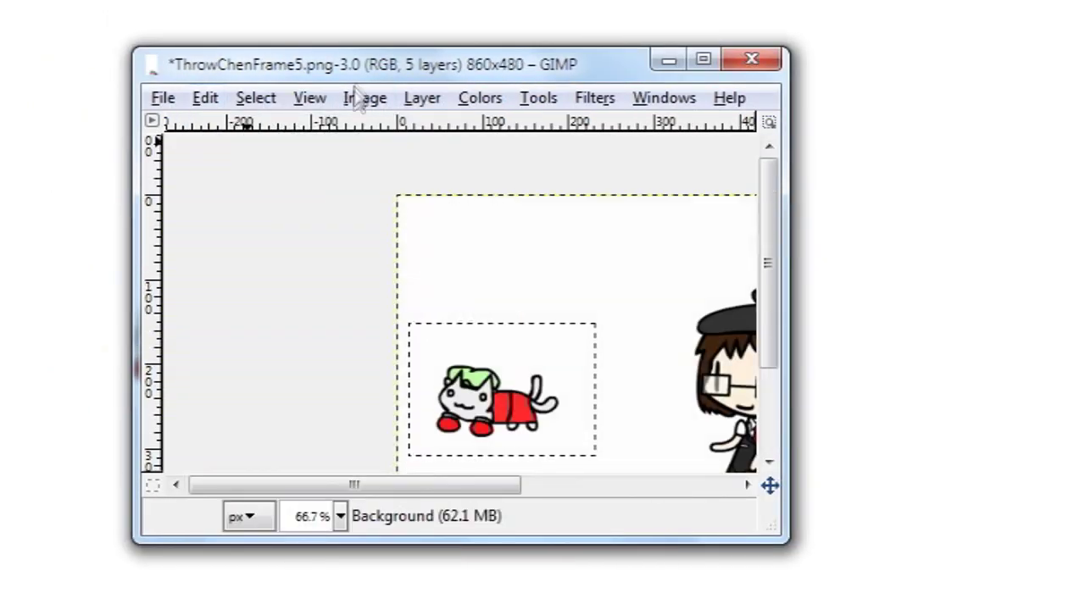
Step: Crop the image to the Chen area, then fuzzy-select and cut away the surrounding white background
click(364, 97)
click(475, 366)
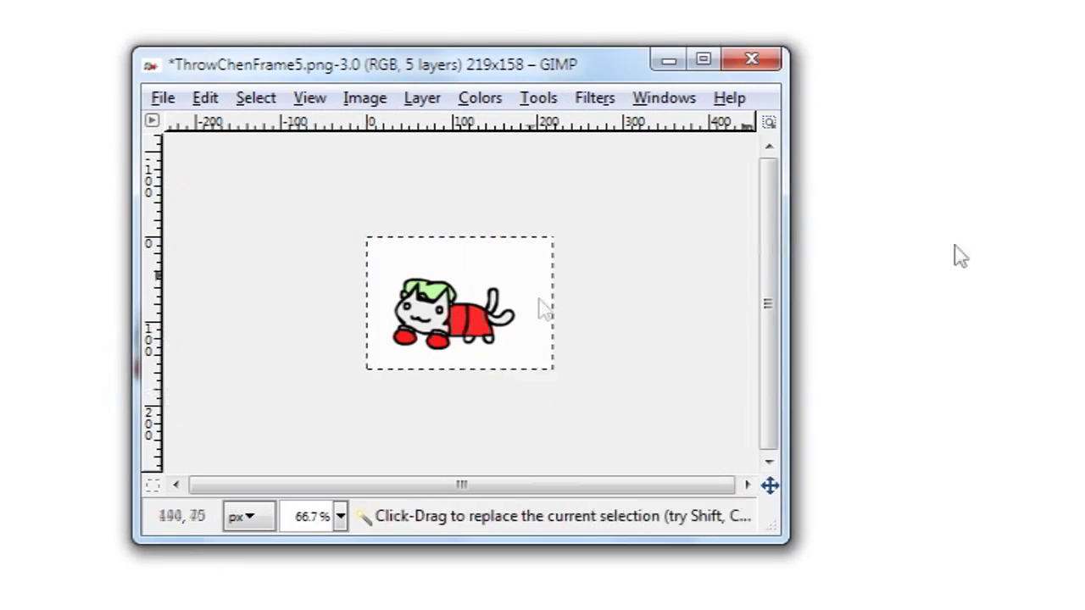
click(483, 252)
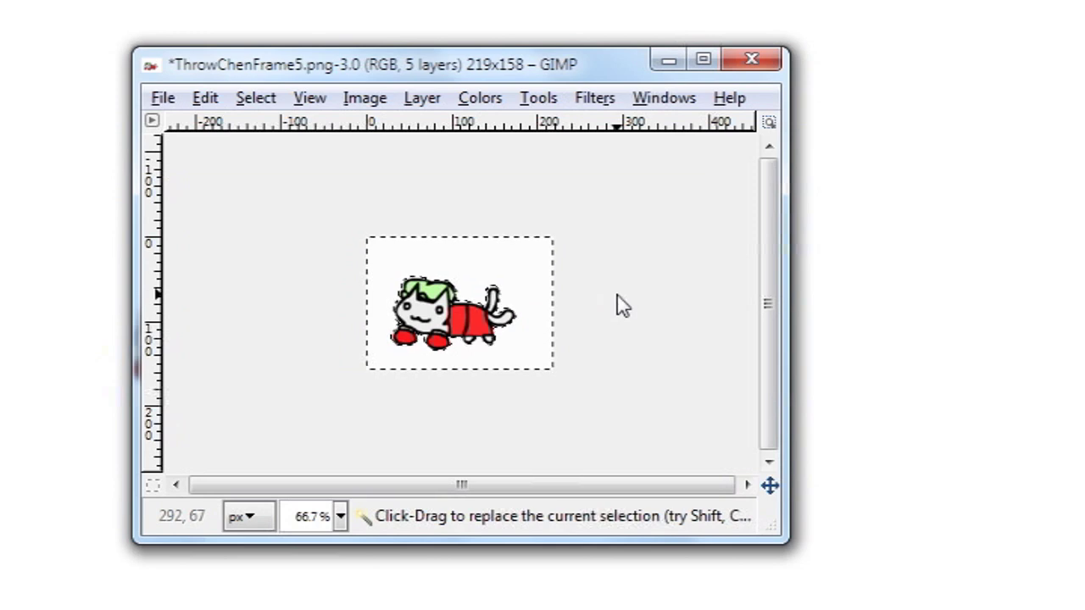
key(ctrl+x)
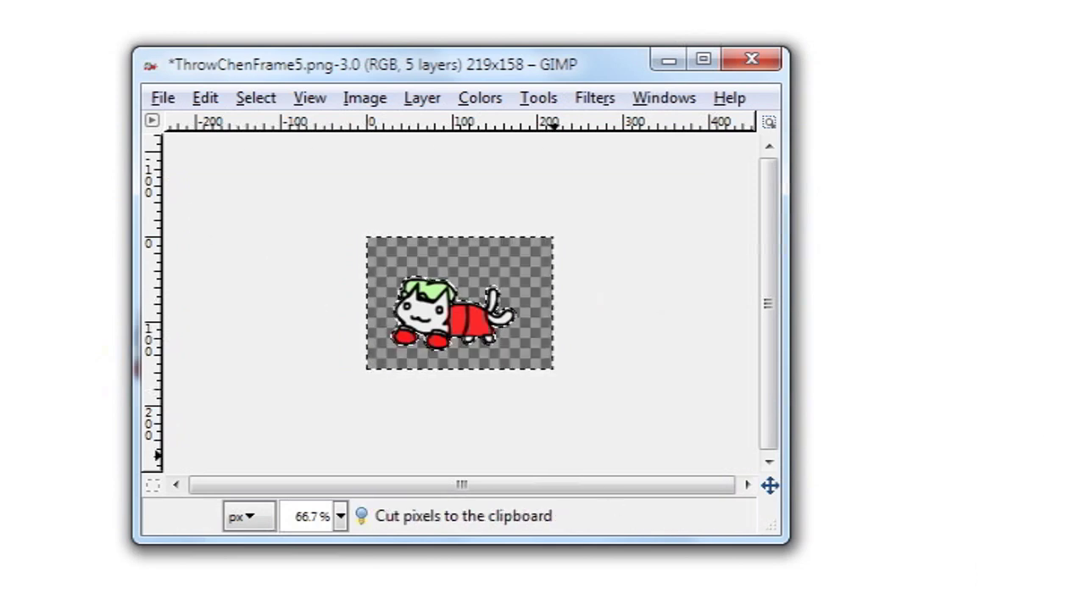
key(ctrl+v)
Step: Save the transparent cutout as ChenAlone.png, accepting the PNG export options
click(163, 97)
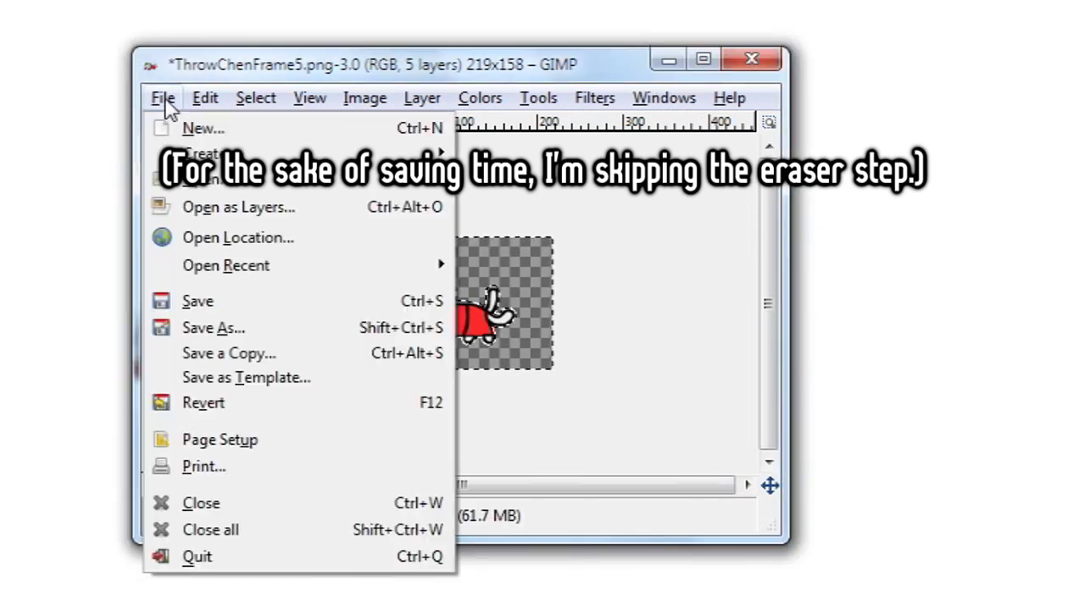
click(240, 330)
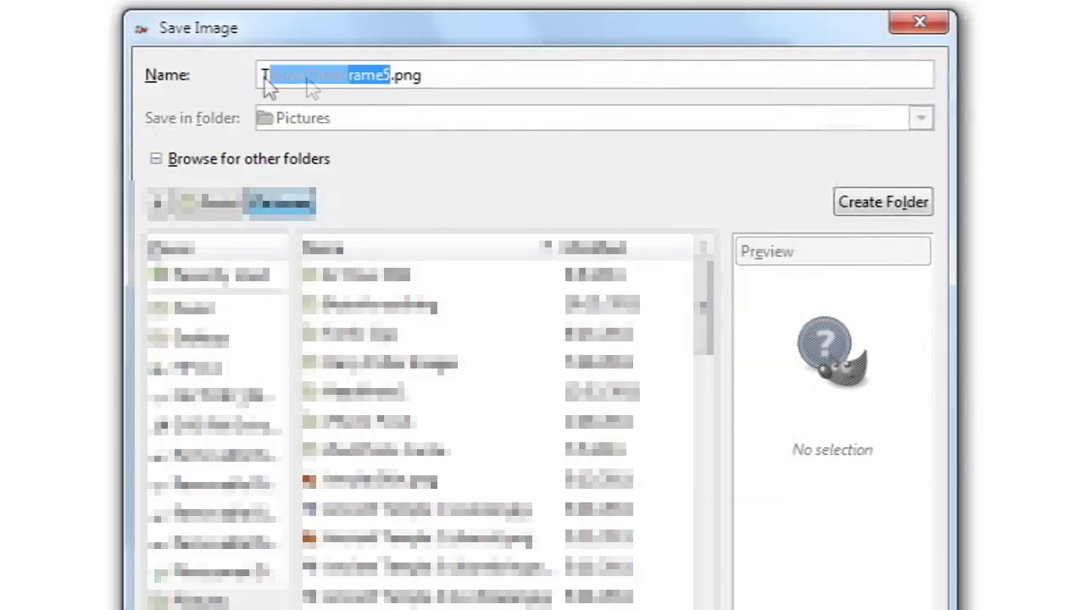
key(BackSpace)
text(ChenAlone)
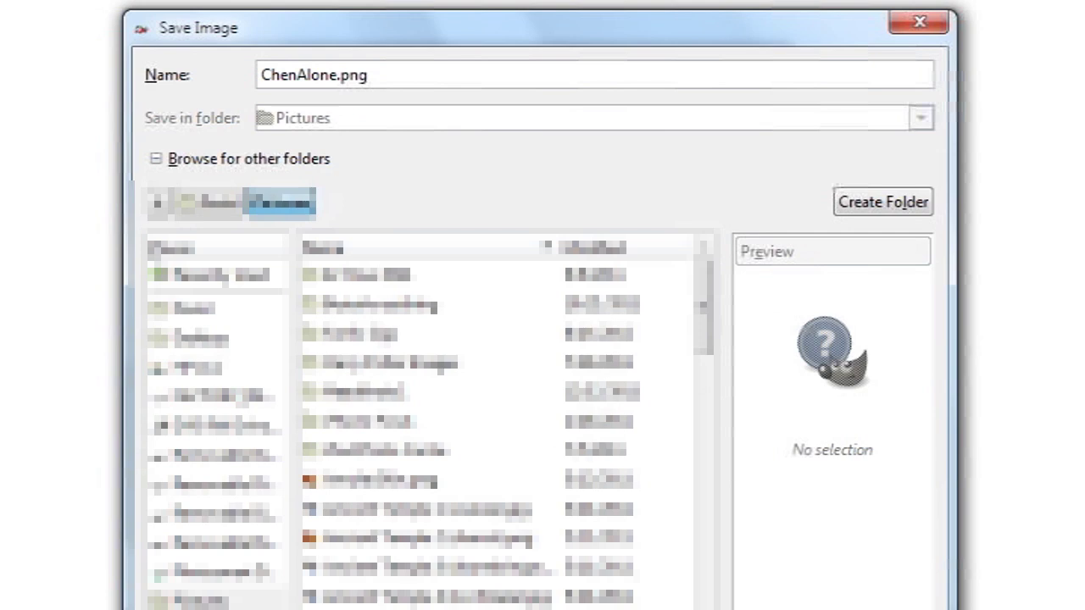
key(Return)
click(523, 335)
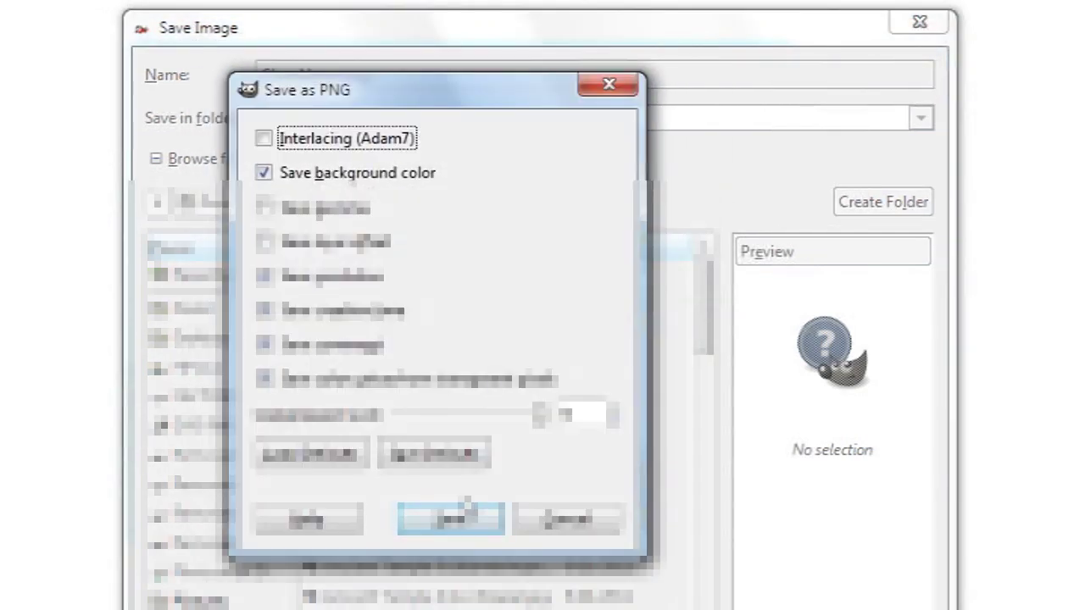
click(462, 512)
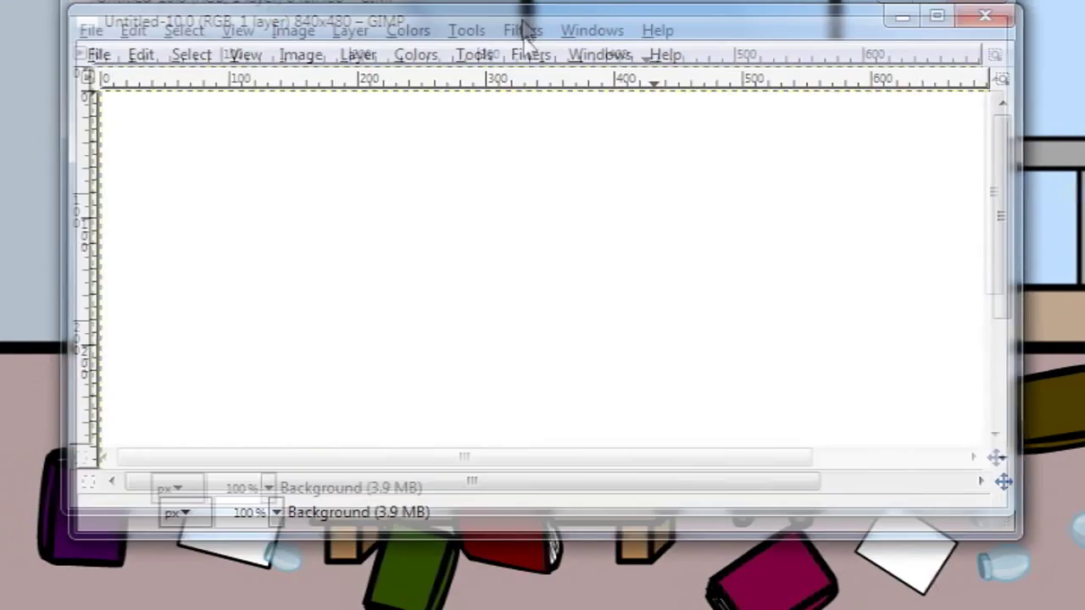
Step: Paste the captured scene into the 840×480 image, position it, and scale the layer to 1580 wide
click(194, 288)
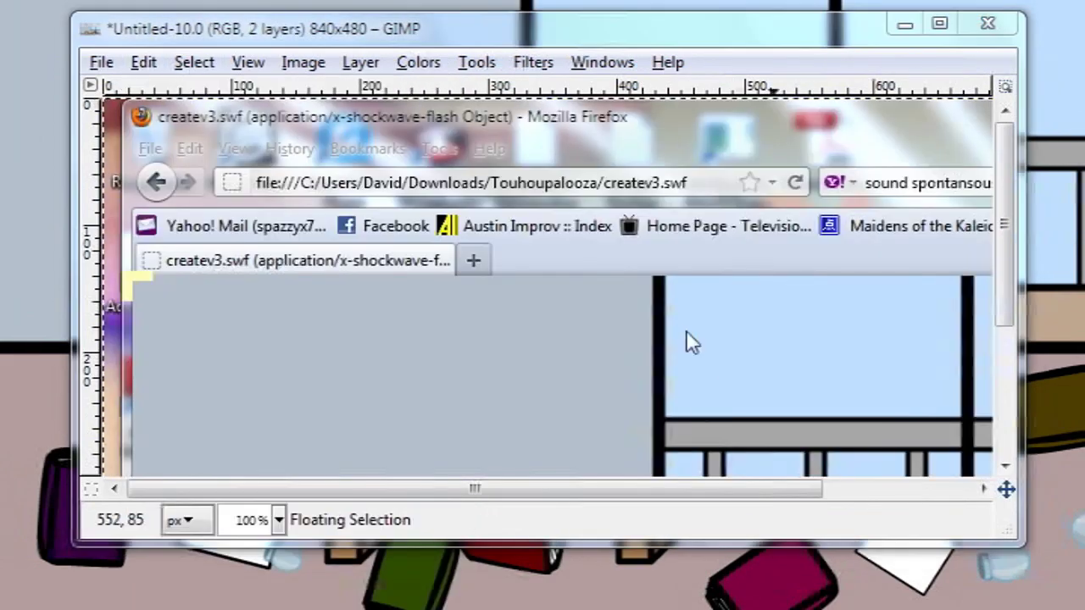
drag(685, 330, 579, 187)
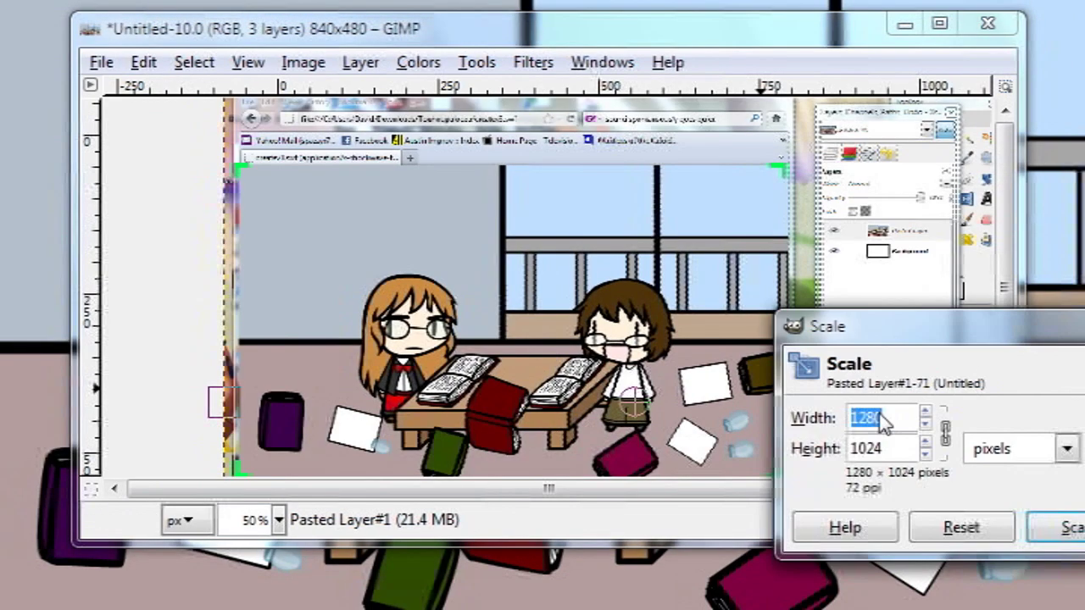
text(1580)
key(Return)
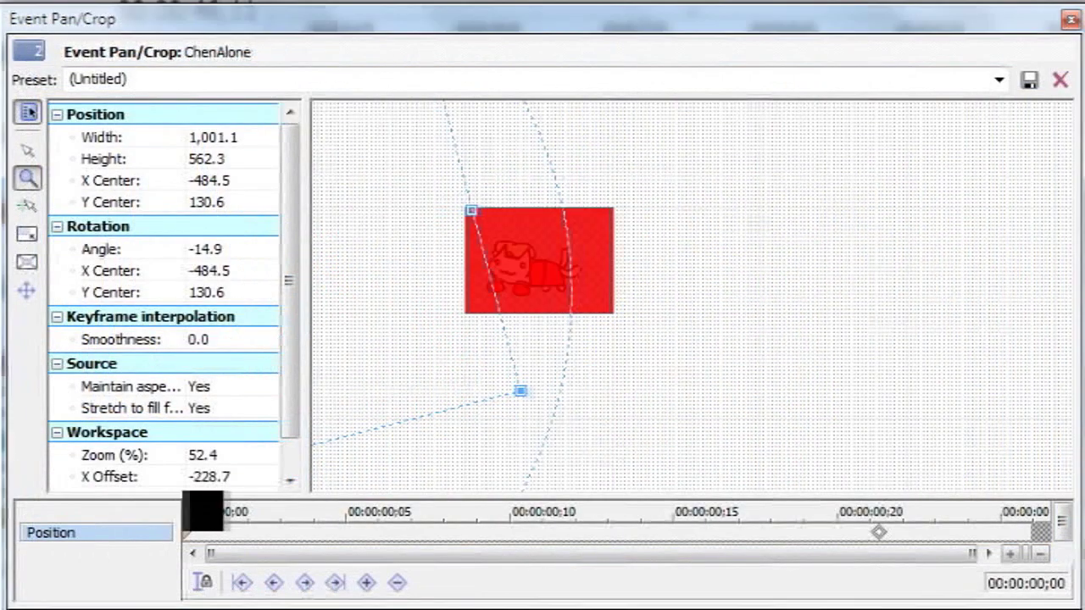
drag(202, 511, 438, 546)
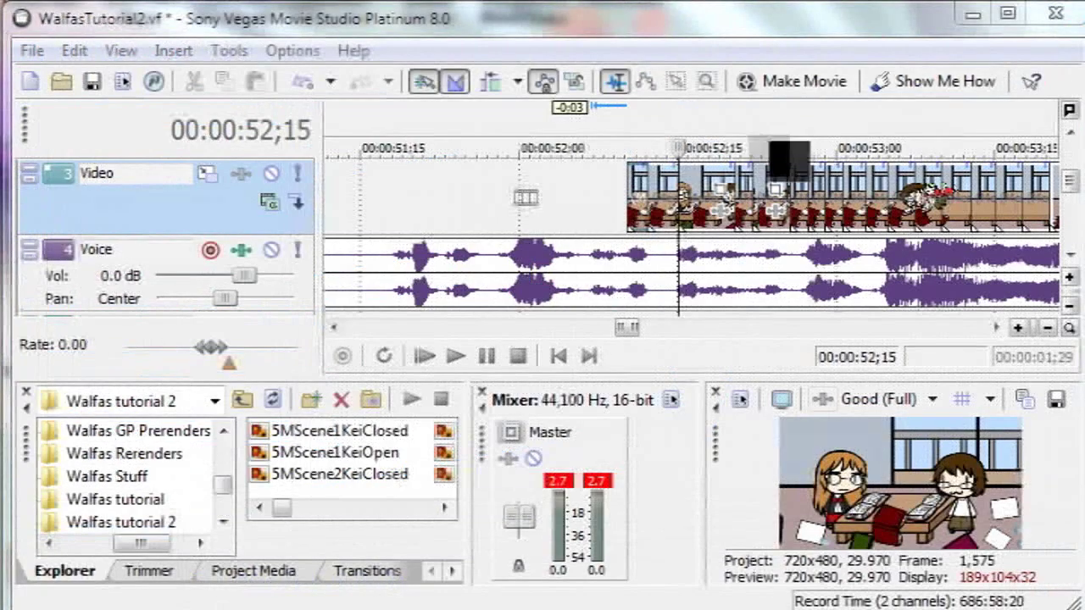
Step: Extend the video event's left edge earlier and zoom the timeline in
drag(631, 212, 597, 212)
click(670, 235)
click(1019, 328)
click(1019, 328)
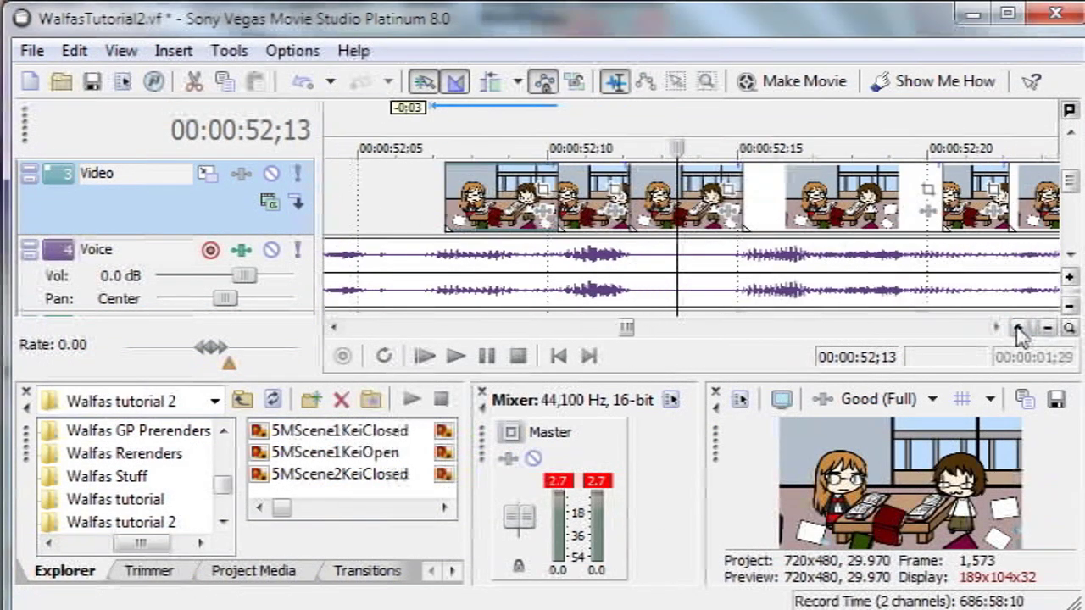
click(1019, 329)
Step: Copy frame clips leftward into the gap near 00:00:52;05 and 52;03
drag(455, 197, 467, 204)
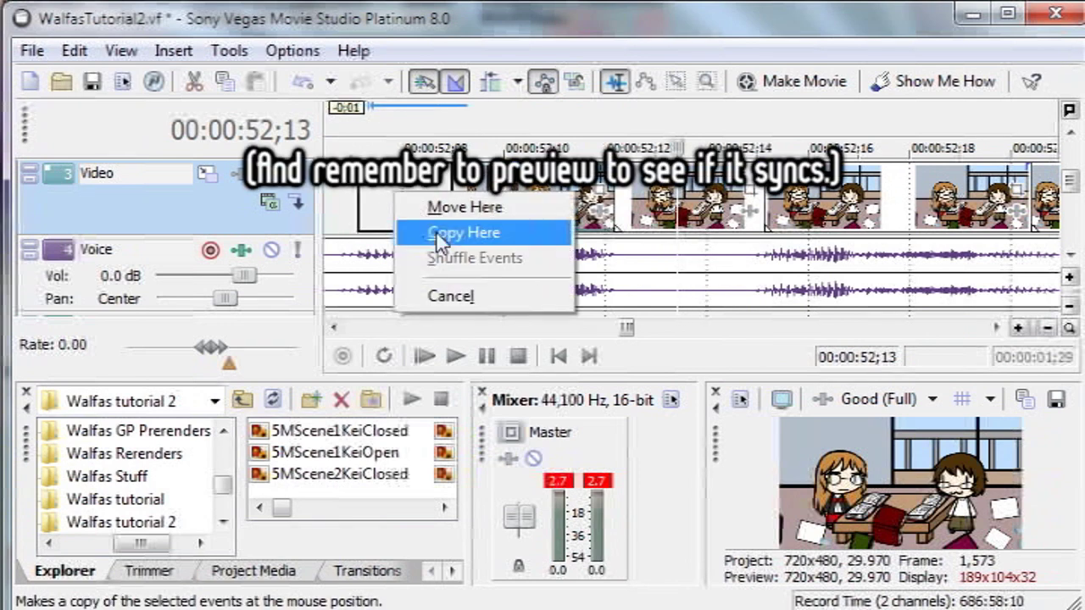
click(436, 231)
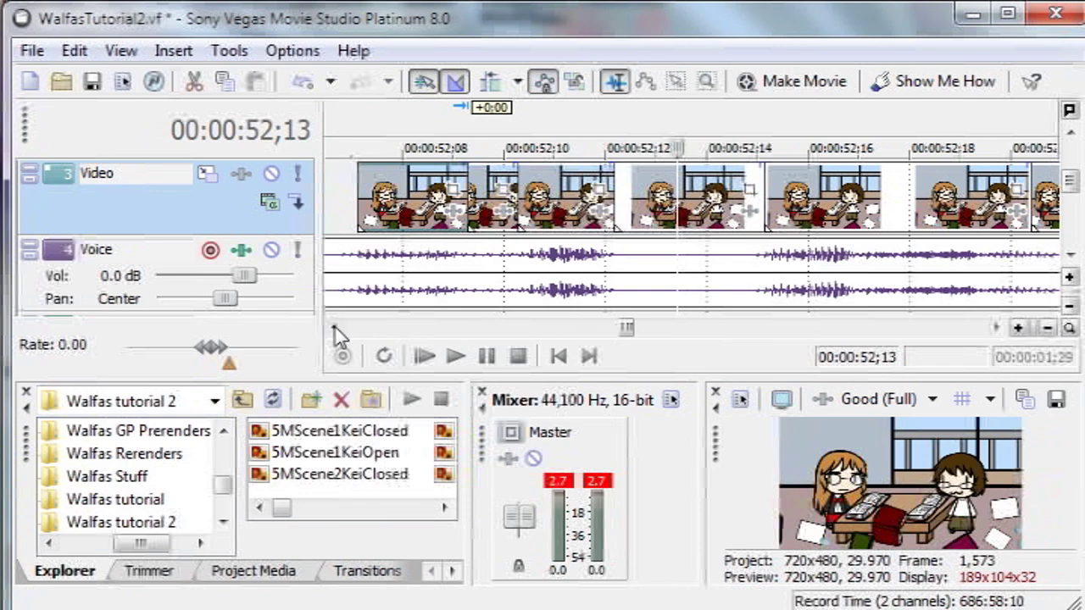
click(333, 326)
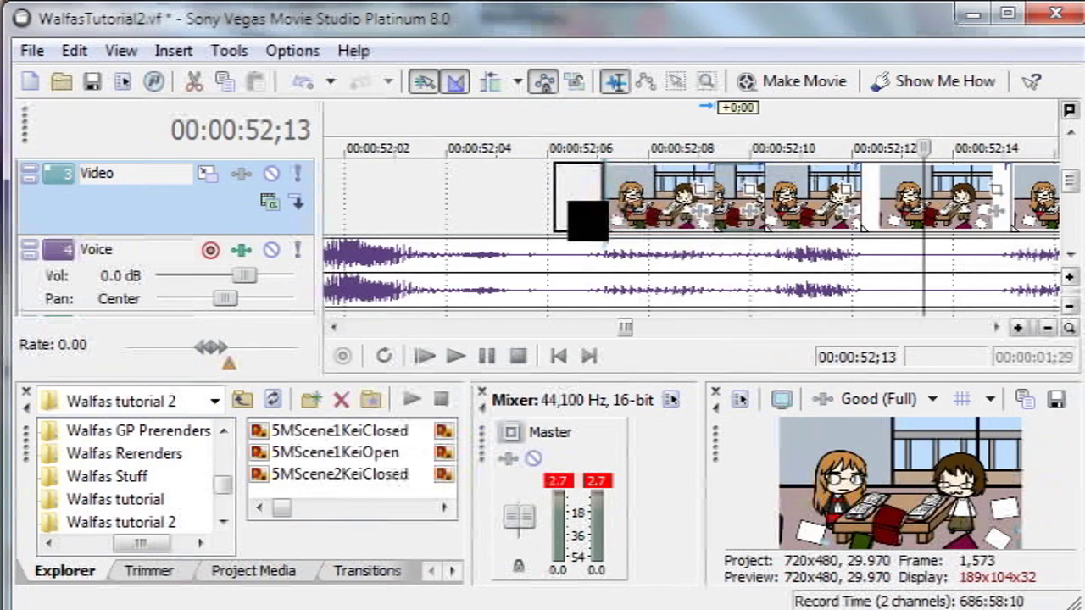
click(568, 247)
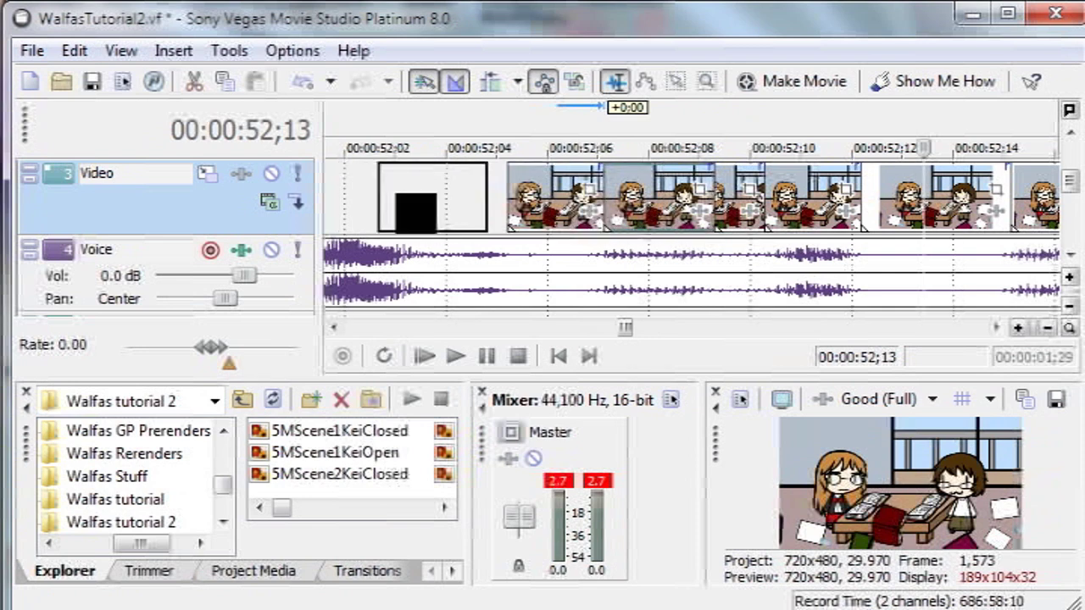
click(437, 235)
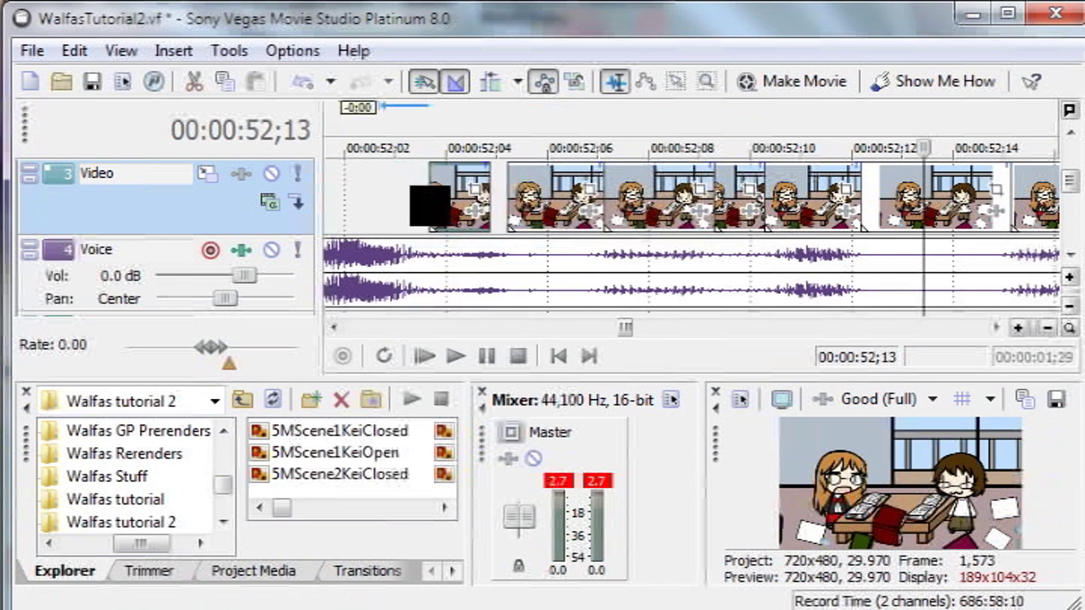